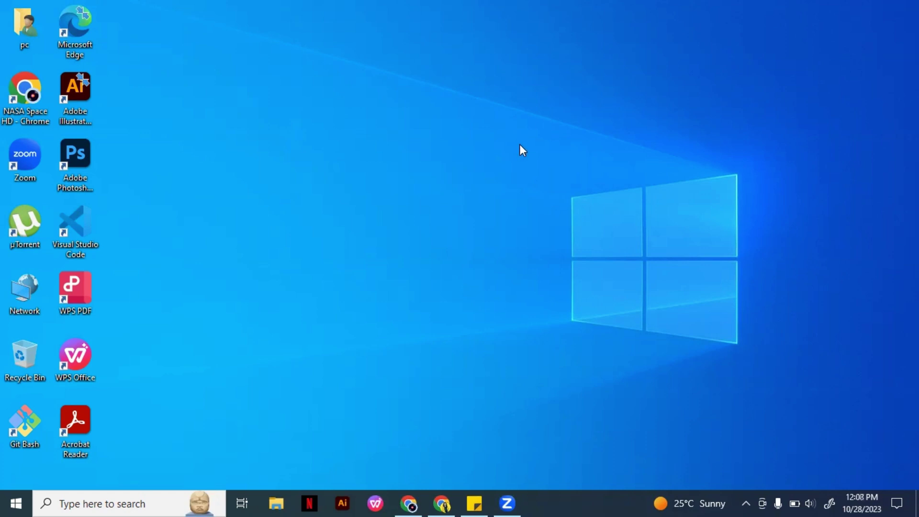
Check the Wi-Fi connection among the hidden tray icons and refresh the desktop.
{"action": "left_click", "coordinate": [743, 498]}
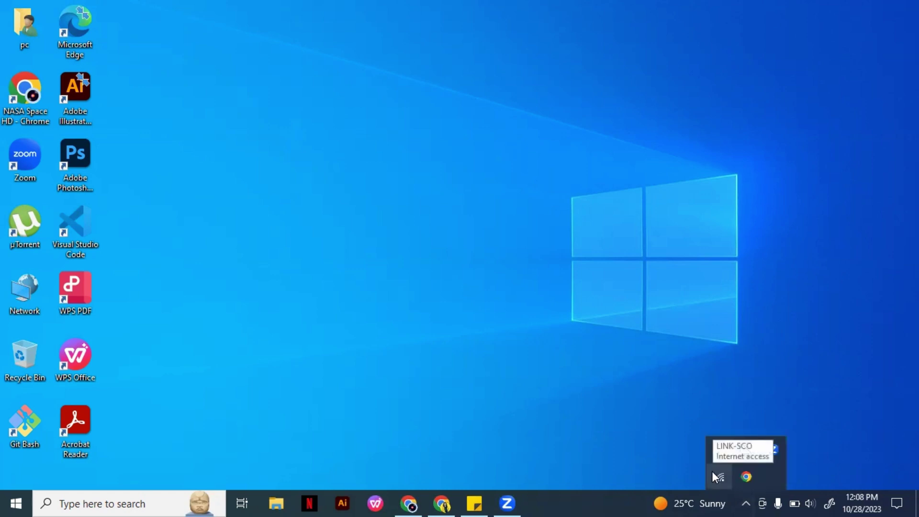
{"action": "left_click", "coordinate": [683, 463]}
{"action": "right_click", "coordinate": [441, 269]}
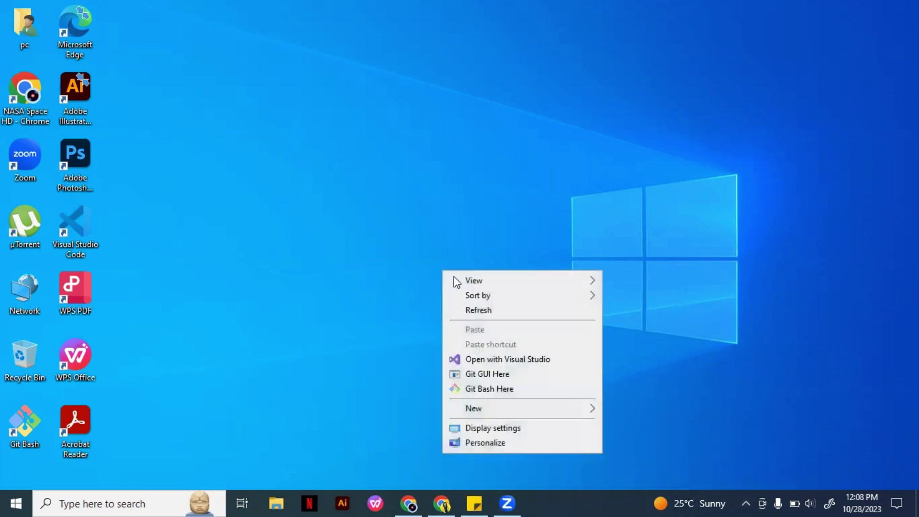
{"action": "left_click", "coordinate": [486, 312]}
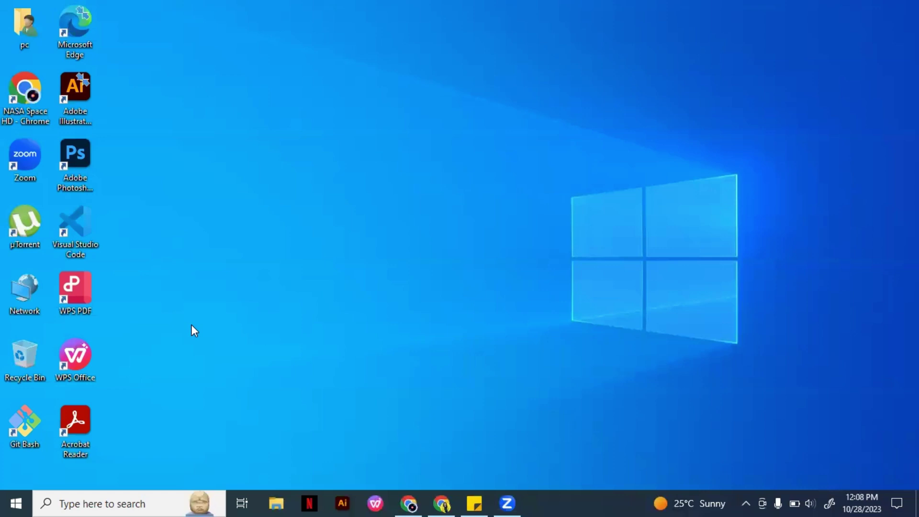
{"action": "right_click", "coordinate": [16, 501]}
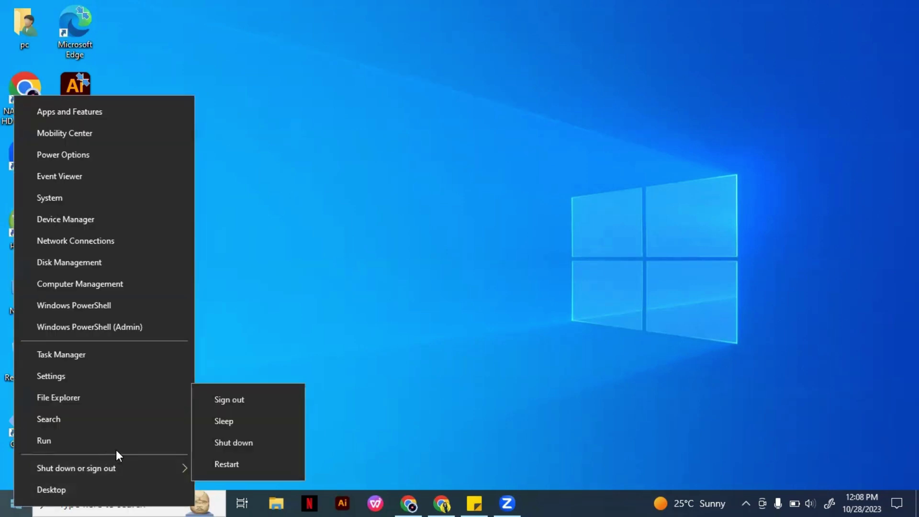
{"action": "left_click", "coordinate": [41, 444]}
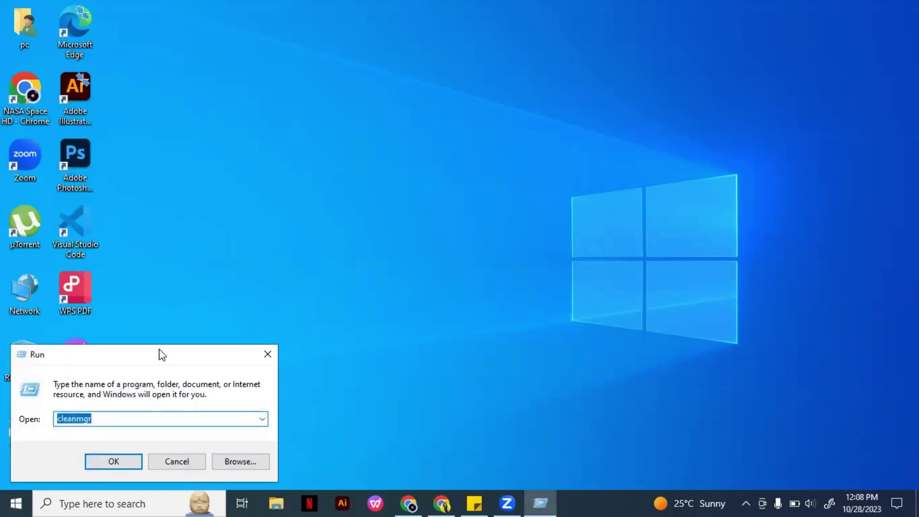
{"action": "left_click_drag", "start_coordinate": [162, 354], "coordinate": [437, 183]}
{"action": "key", "text": "BackSpace"}
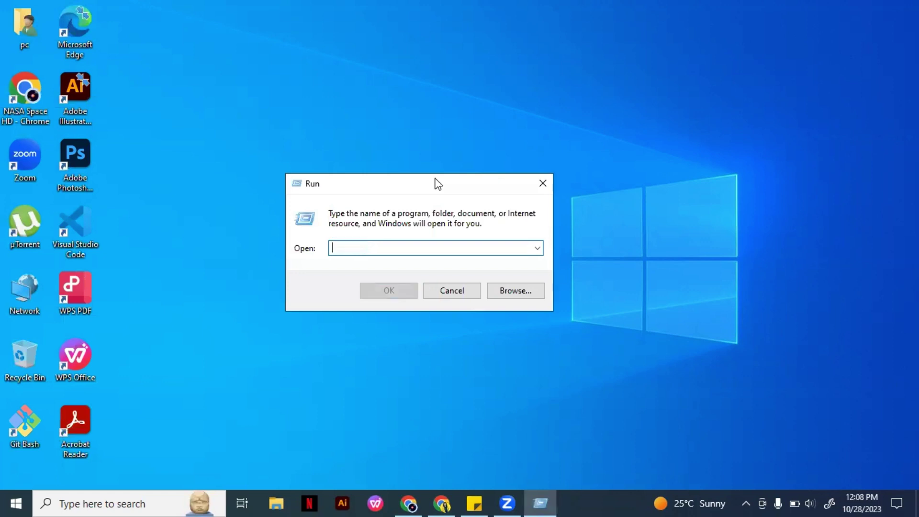
{"action": "left_click", "coordinate": [543, 183]}
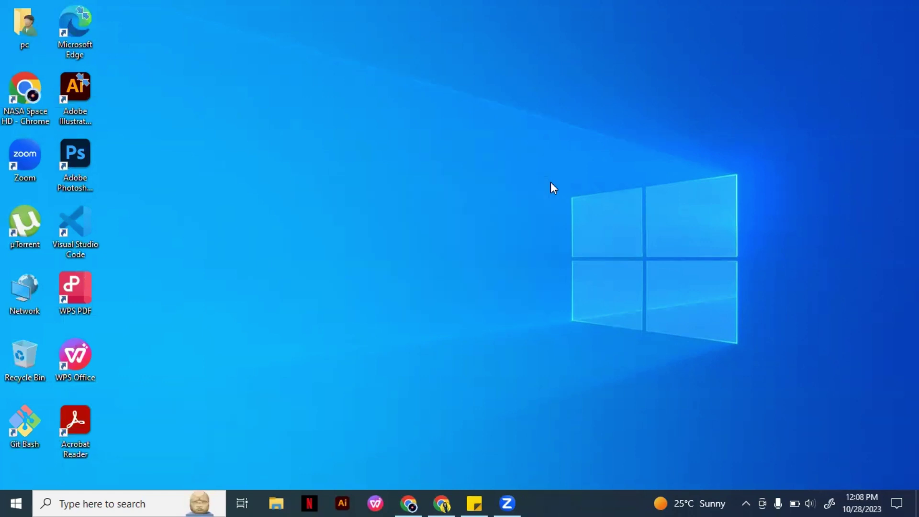
Open the Run dialog in the middle of the desktop and clear its command entry.
{"action": "key", "text": "super+r"}
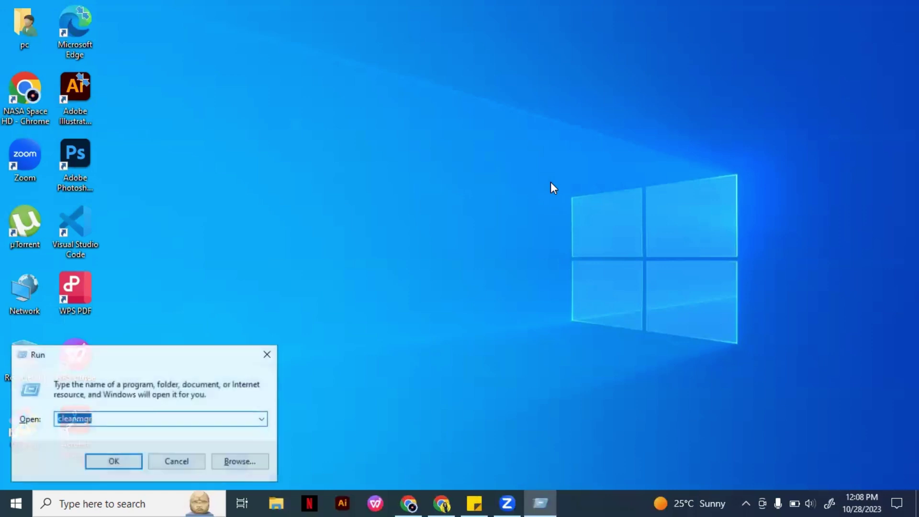
{"action": "left_click_drag", "start_coordinate": [201, 358], "coordinate": [523, 160]}
{"action": "key", "text": "BackSpace"}
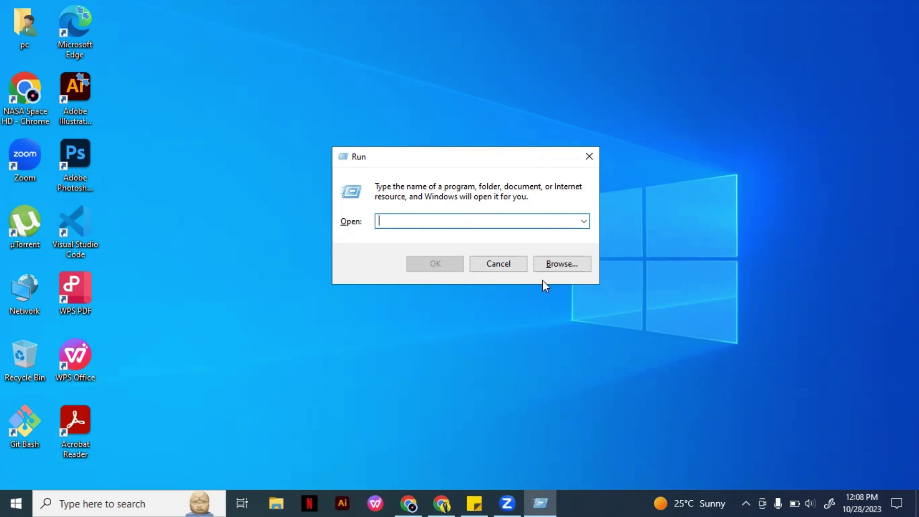
Copy the command ncpa.cpl from the sticky note into the Run dialog and execute it.
{"action": "left_click", "coordinate": [474, 498]}
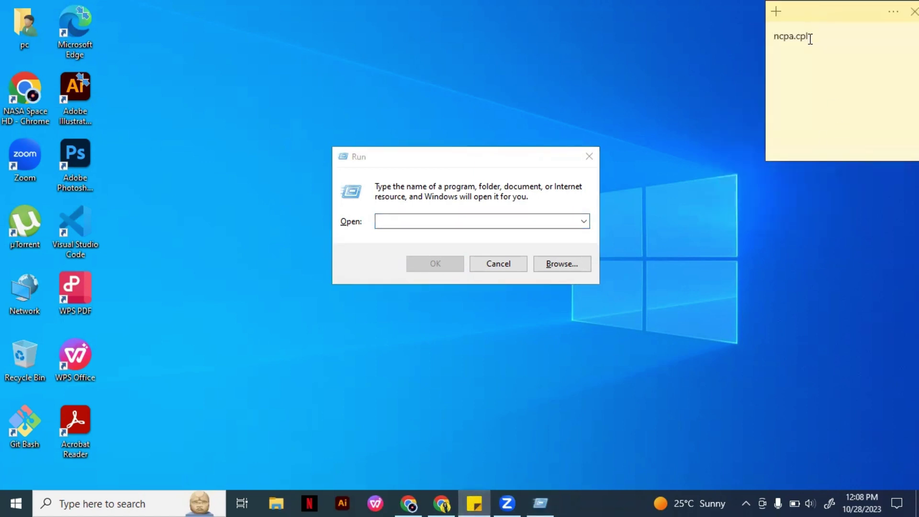
{"action": "left_click_drag", "start_coordinate": [810, 37], "coordinate": [770, 36]}
{"action": "key", "text": "ctrl+c"}
{"action": "left_click", "coordinate": [484, 219]}
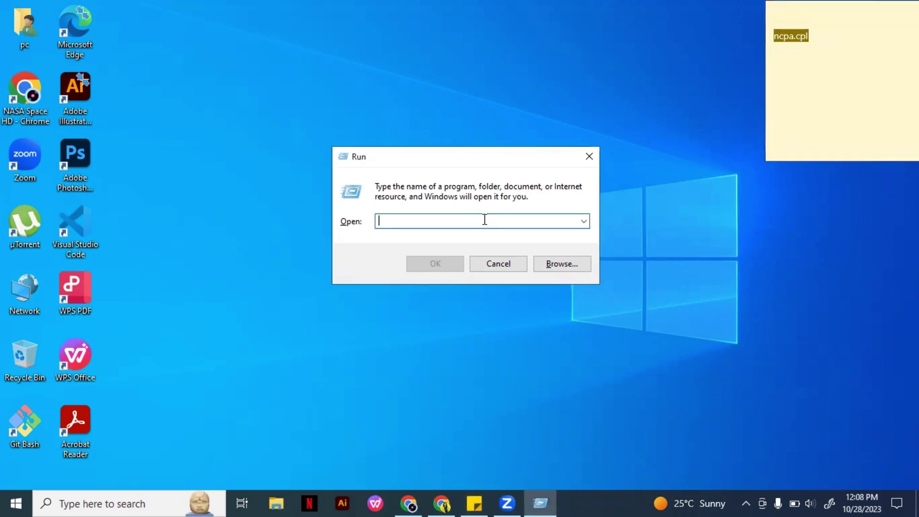
{"action": "key", "text": "ctrl+v"}
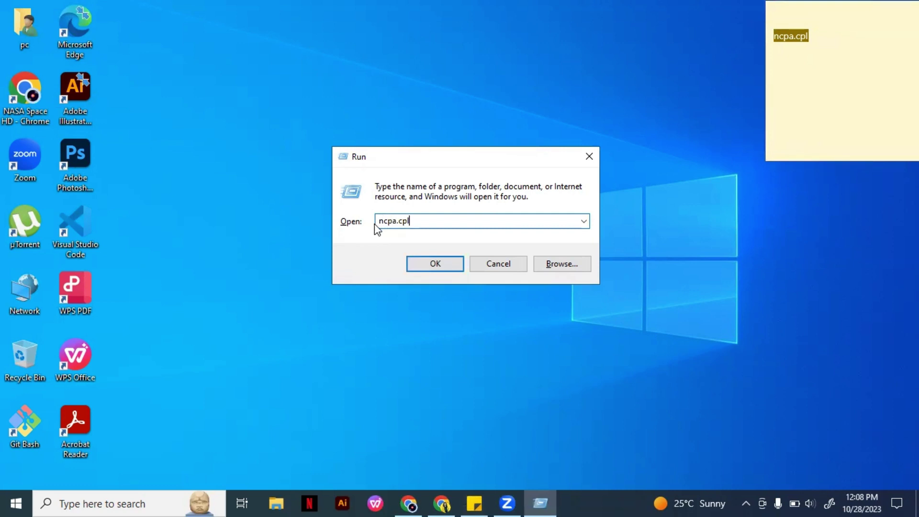
{"action": "left_click_drag", "start_coordinate": [416, 222], "coordinate": [370, 220]}
{"action": "left_click", "coordinate": [435, 265]}
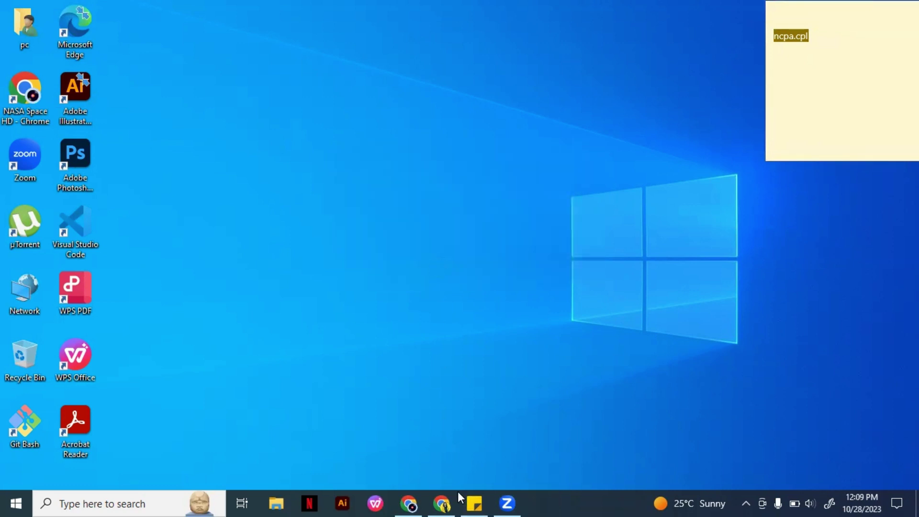
Put the sticky note away and move the Network Connections window closer to the middle of the desktop.
{"action": "left_click", "coordinate": [469, 500]}
{"action": "left_click", "coordinate": [469, 501]}
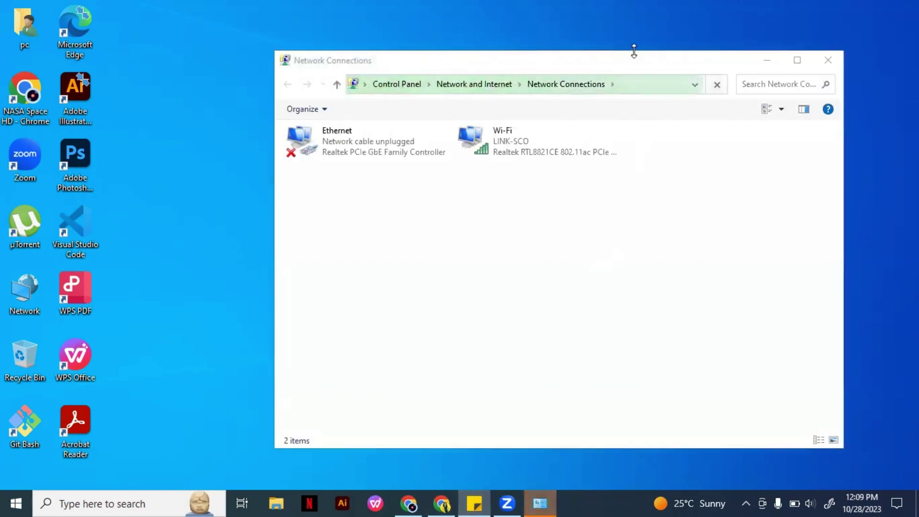
{"action": "left_click", "coordinate": [635, 64]}
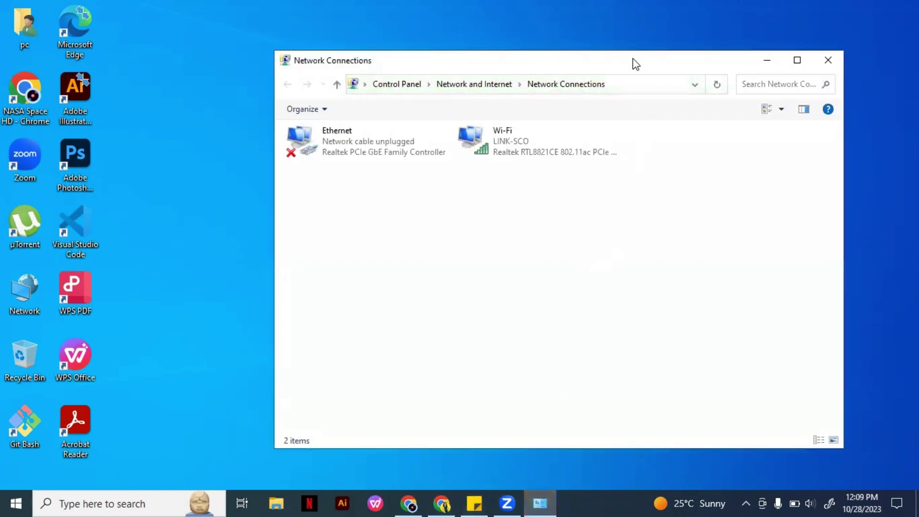
{"action": "left_click_drag", "start_coordinate": [636, 63], "coordinate": [566, 52]}
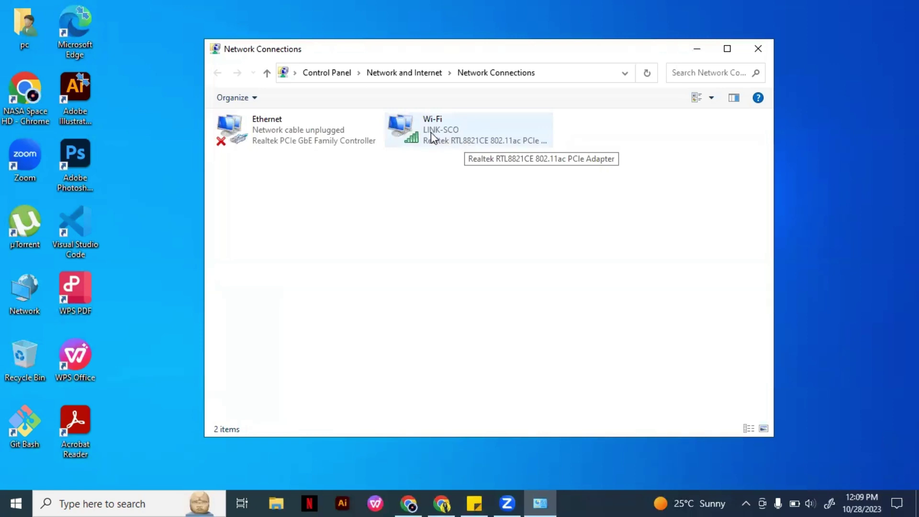
Open the Wi-Fi adapter's status and go to the security settings in its wireless properties.
{"action": "double_click", "coordinate": [472, 133]}
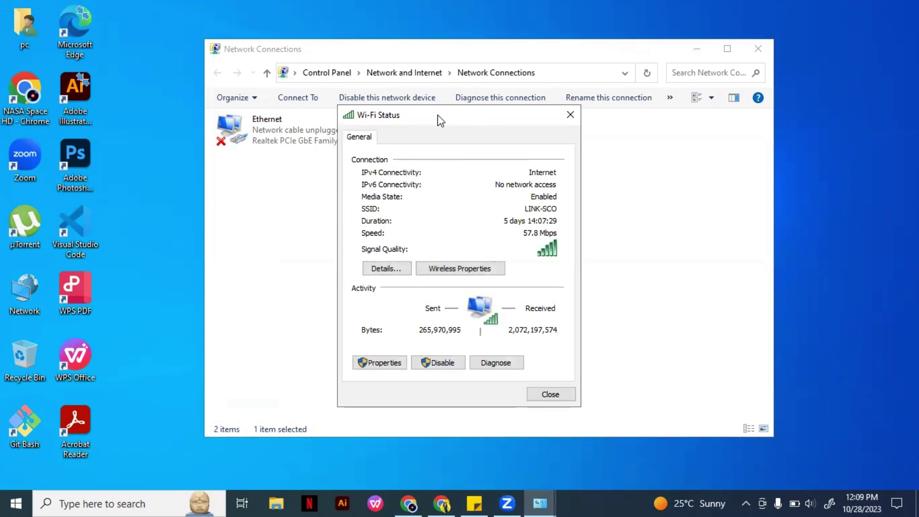
{"action": "left_click_drag", "start_coordinate": [423, 120], "coordinate": [437, 84]}
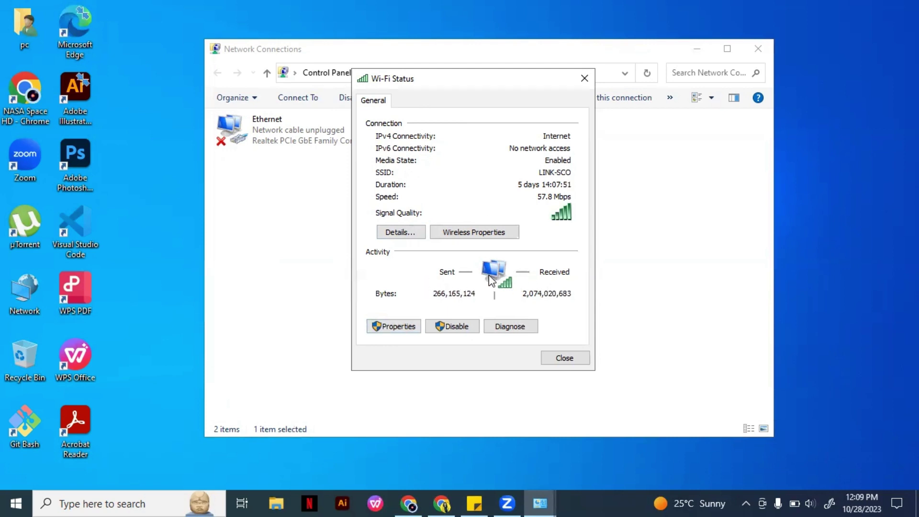
{"action": "left_click", "coordinate": [492, 238]}
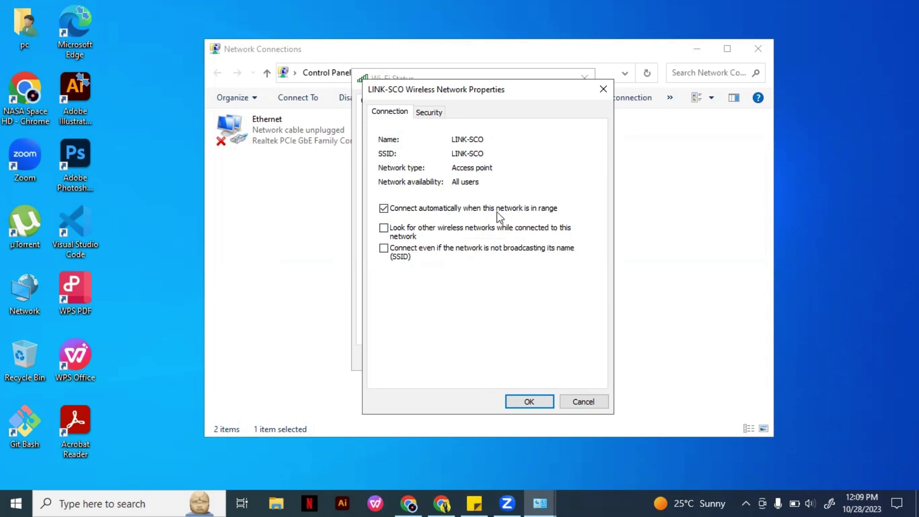
{"action": "left_click", "coordinate": [429, 113]}
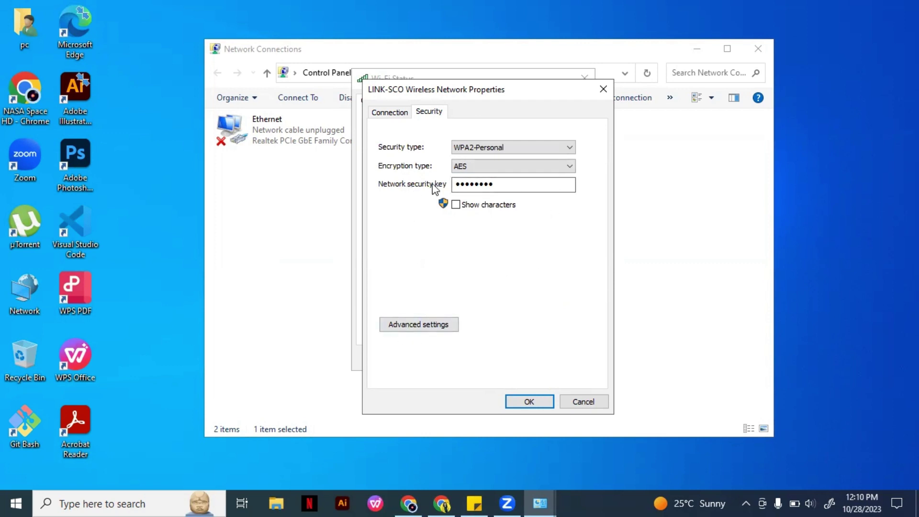
Clear the network security key field, revisit the security settings and show the key's characters.
{"action": "double_click", "coordinate": [494, 185]}
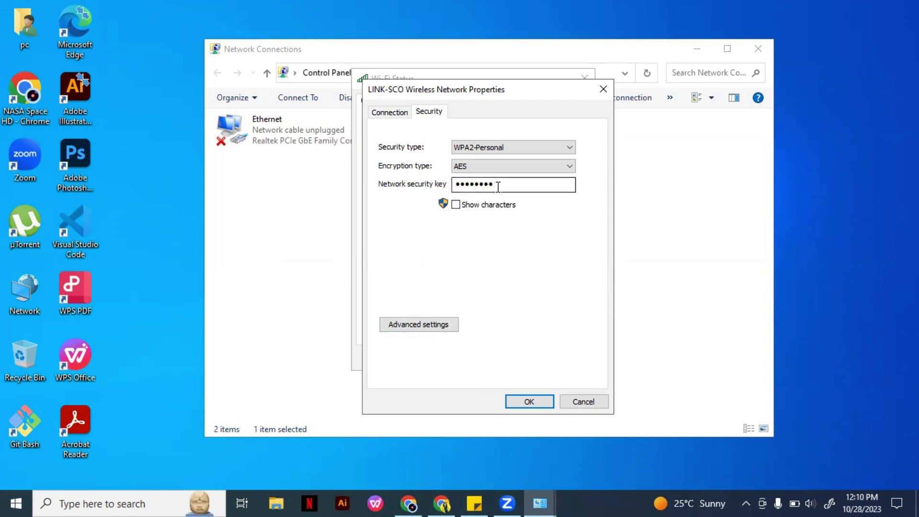
{"action": "key", "text": "BackSpace"}
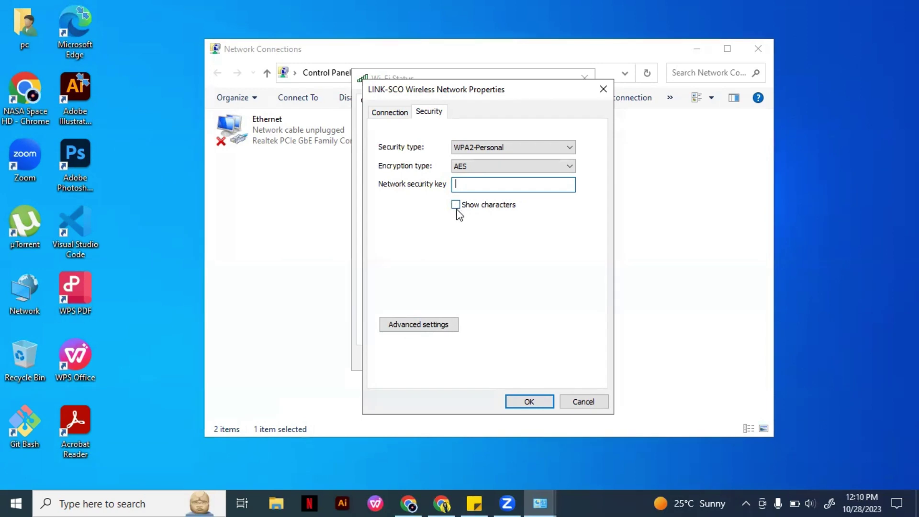
{"action": "left_click", "coordinate": [404, 114]}
{"action": "left_click", "coordinate": [424, 113]}
{"action": "left_click", "coordinate": [453, 208]}
Close the wireless properties, Wi-Fi status and Network Connections windows, and refresh the desktop.
{"action": "left_click", "coordinate": [595, 91]}
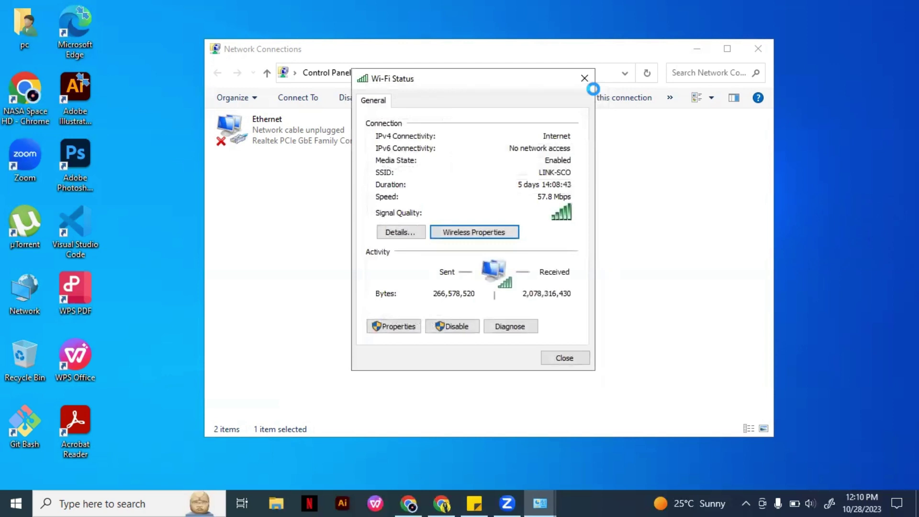
{"action": "left_click", "coordinate": [584, 77]}
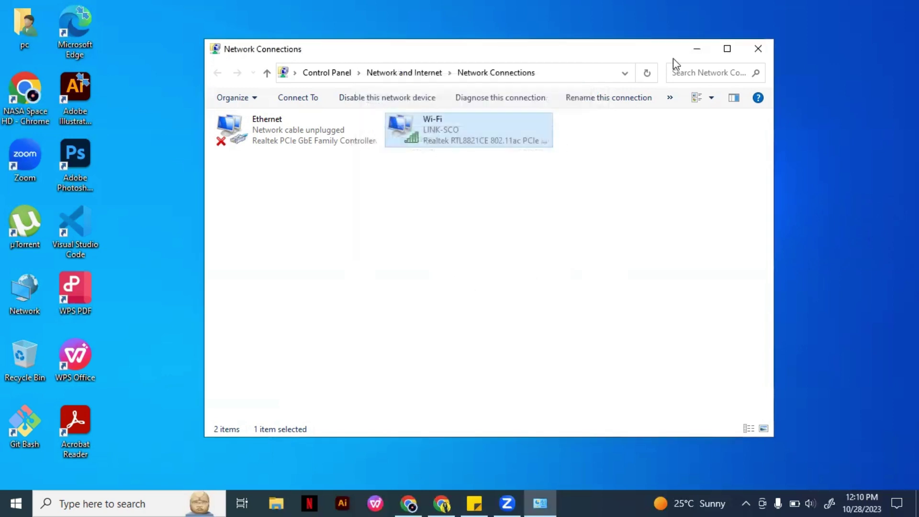
{"action": "left_click", "coordinate": [760, 49]}
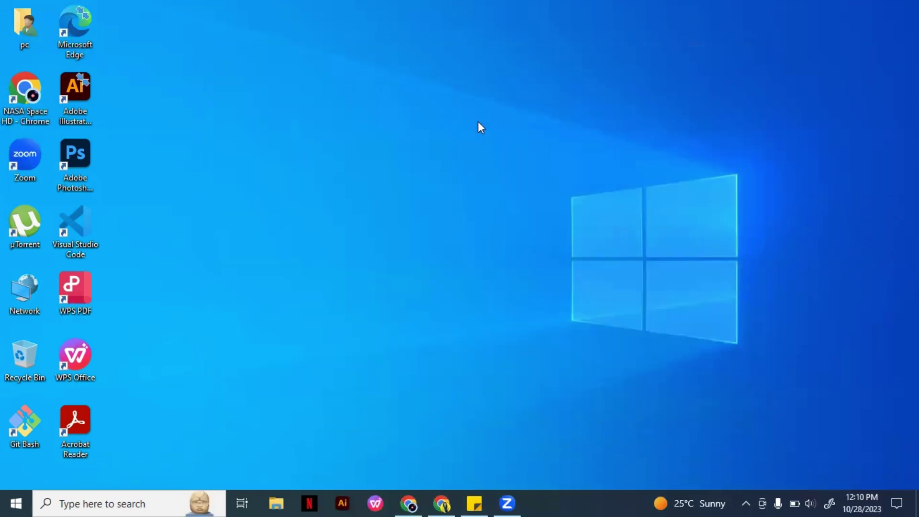
{"action": "right_click", "coordinate": [478, 122]}
{"action": "left_click", "coordinate": [512, 162]}
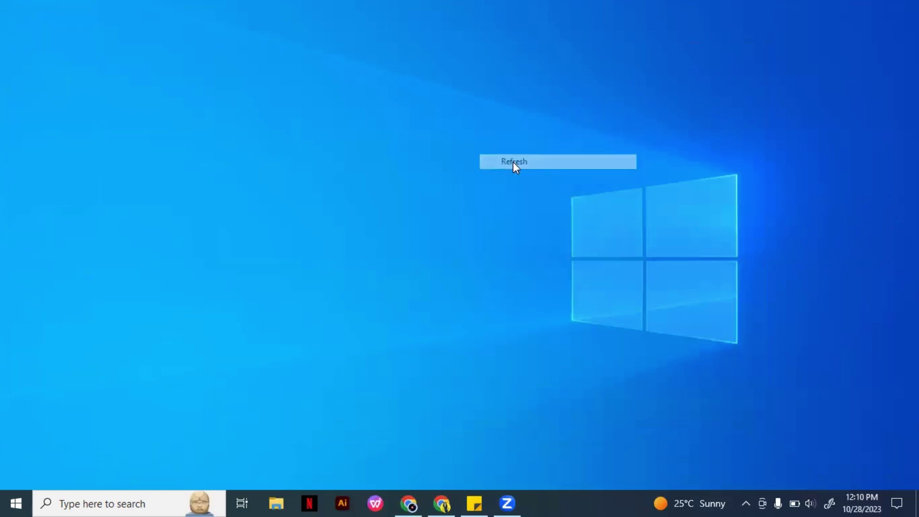